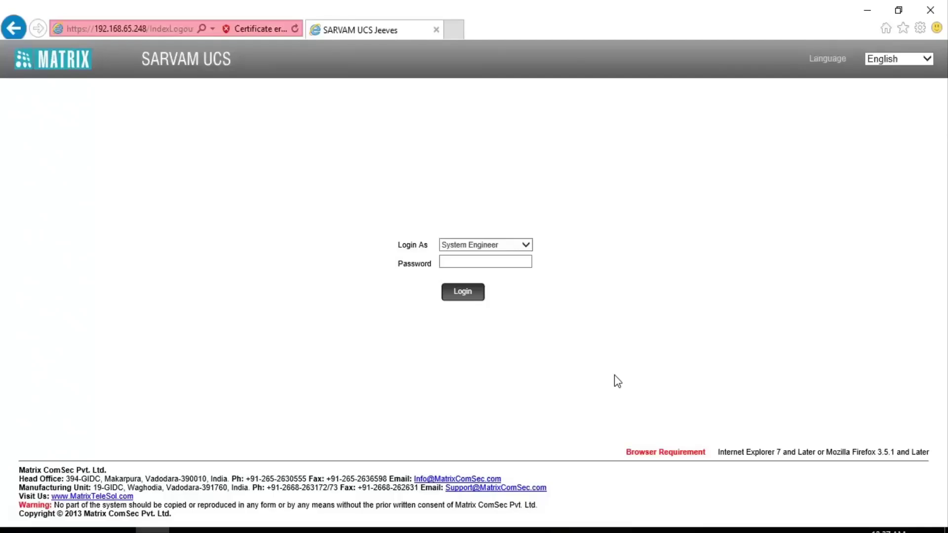
# Step: Log in to Sarvam UCS as System Engineer with the account password
pyautogui.click(511, 262)
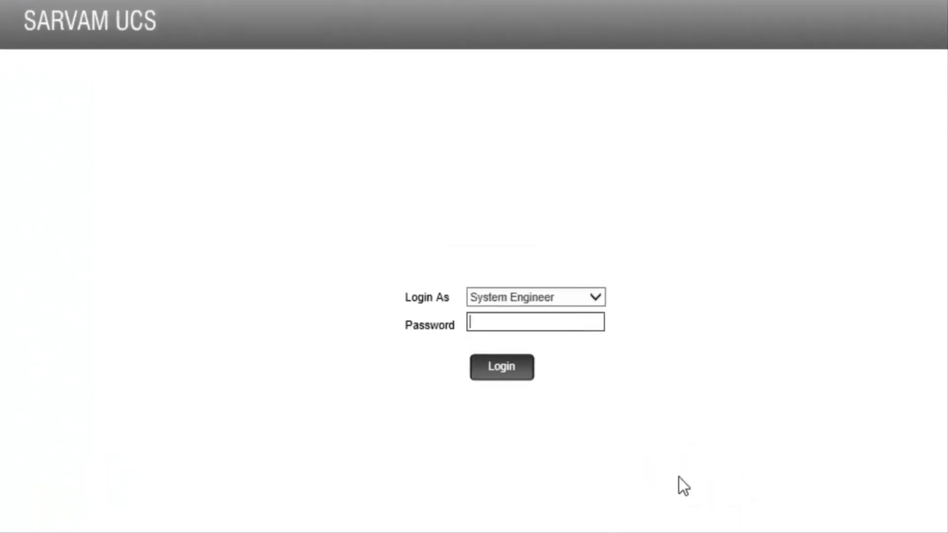
pyautogui.write('••')
pyautogui.write('•••••••••')
pyautogui.press('Return')
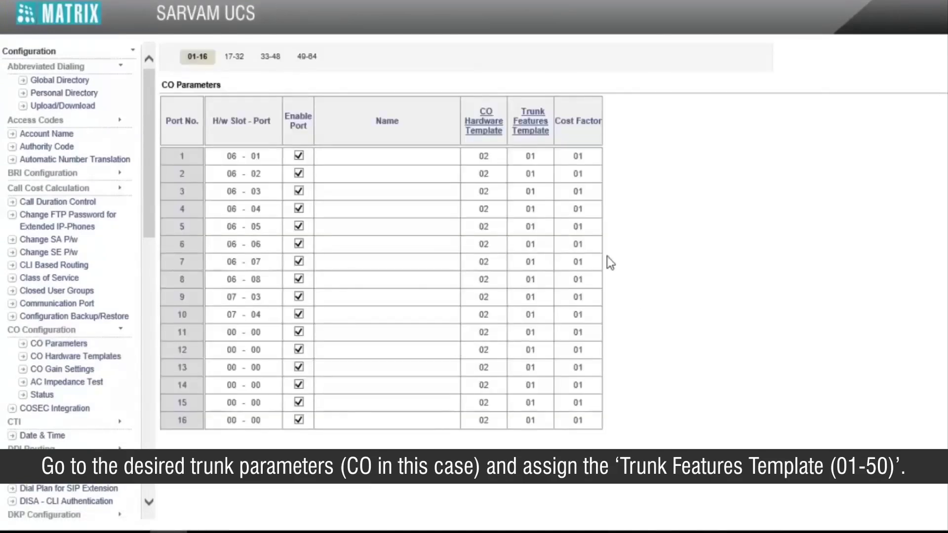
# Step: Change CO port 1's Trunk Features Template from 01 to 02 and submit
pyautogui.doubleClick(531, 156)
pyautogui.write('2')
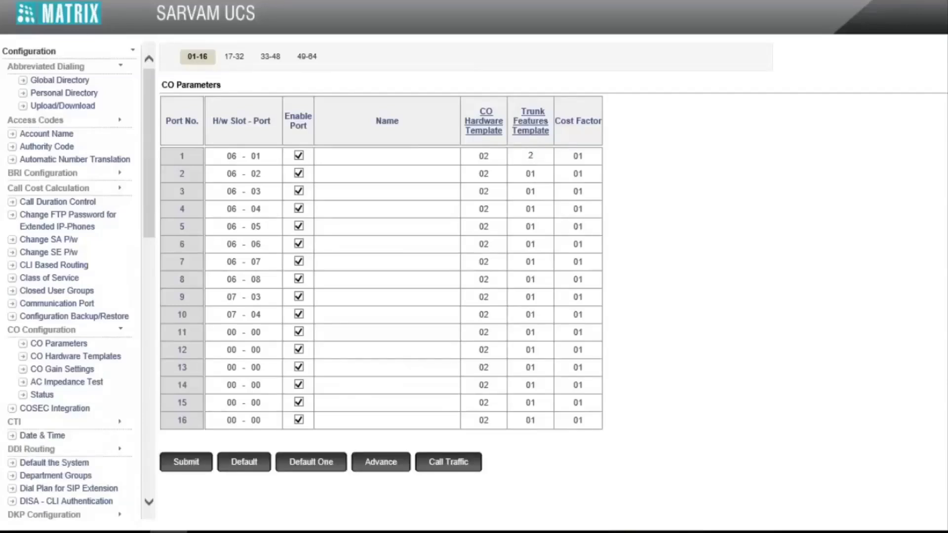
pyautogui.click(194, 463)
pyautogui.click(530, 116)
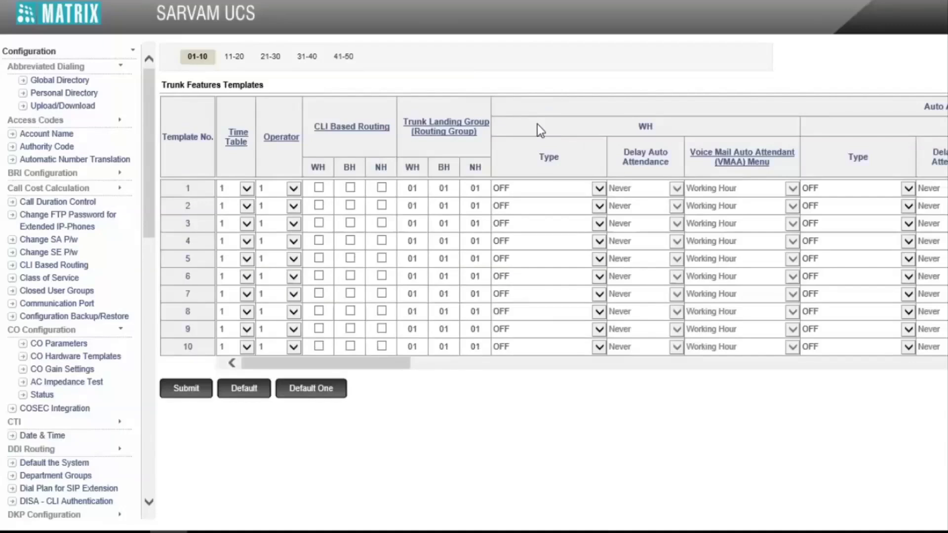
# Step: Choose Built-in Auto Attendant as template 2's WH and BH Auto Attendant type
pyautogui.click(580, 214)
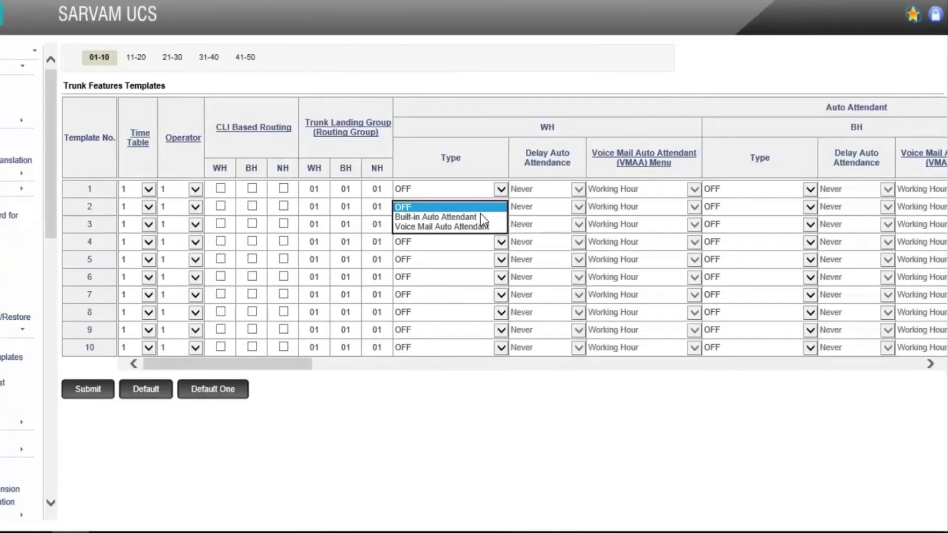
pyautogui.click(479, 218)
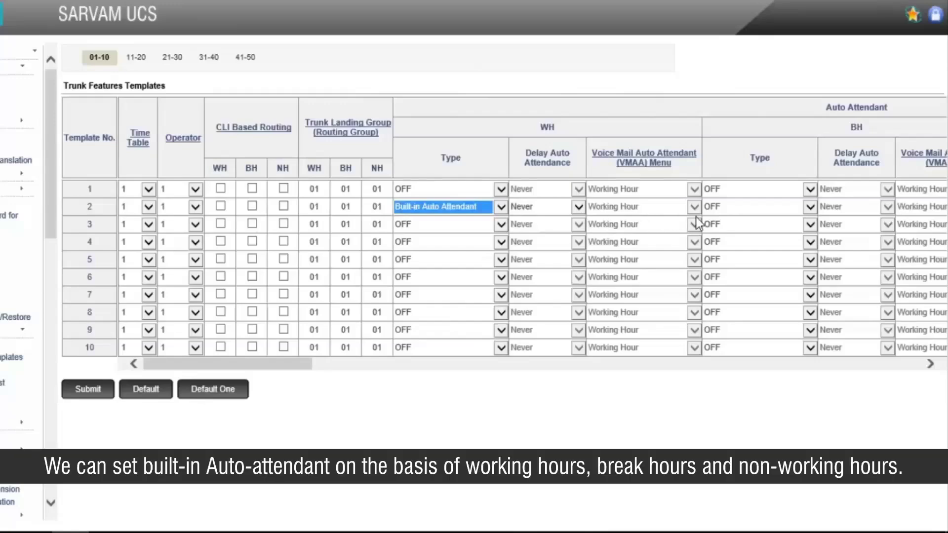
pyautogui.click(762, 208)
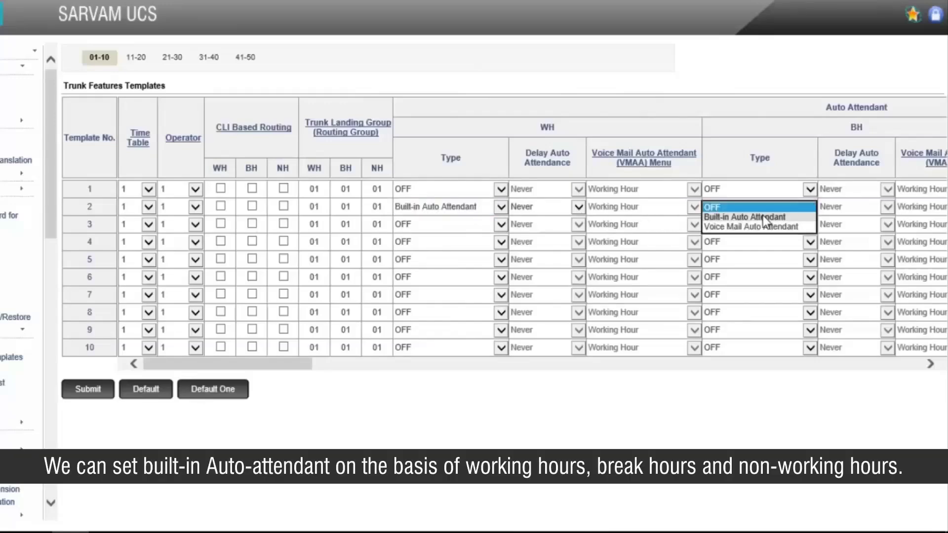
pyautogui.click(765, 218)
pyautogui.click(931, 364)
pyautogui.click(931, 365)
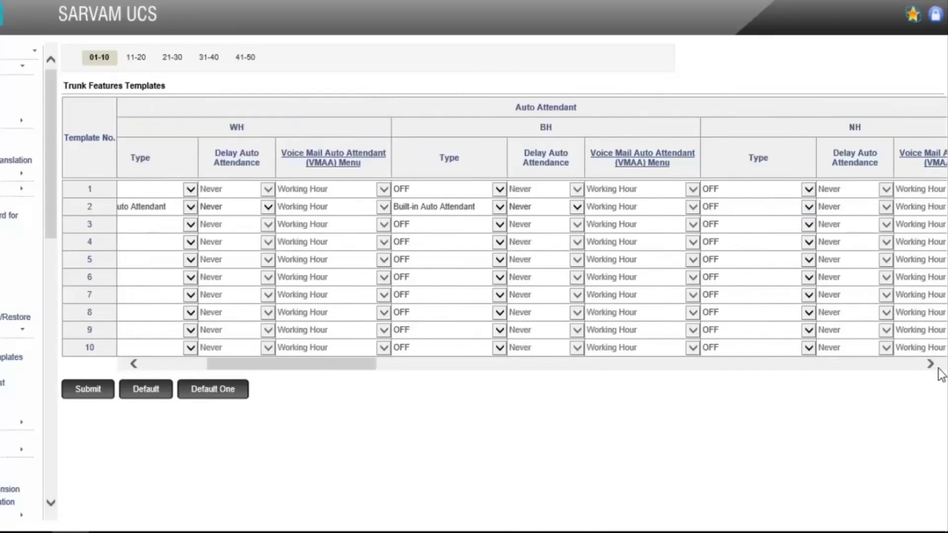
# Step: Choose Built-in Auto Attendant as template 2's NH type and submit the templates
pyautogui.click(797, 206)
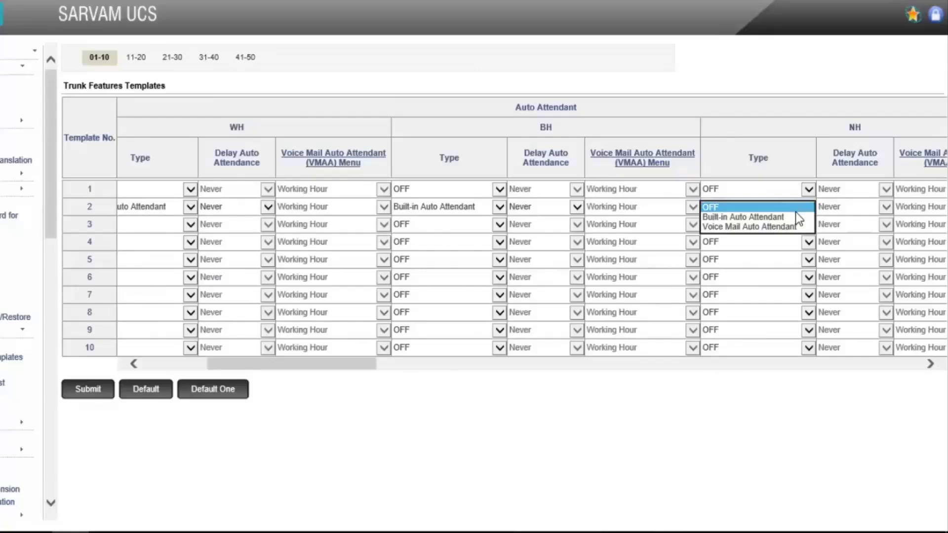
pyautogui.click(795, 218)
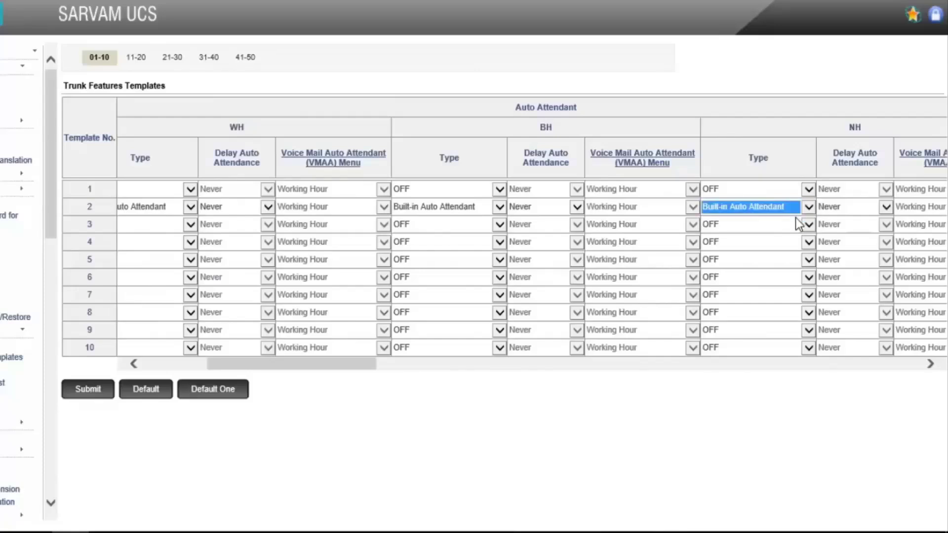
pyautogui.click(105, 393)
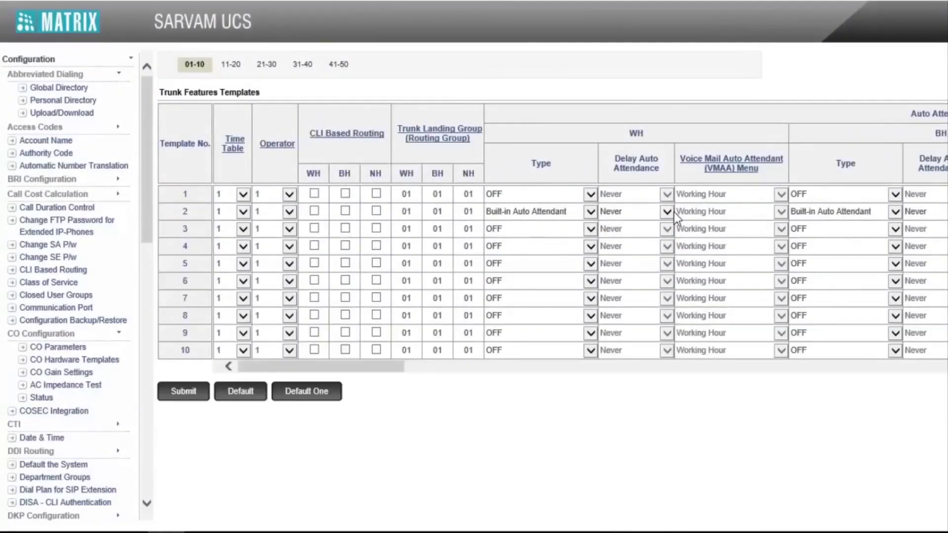
pyautogui.click(666, 211)
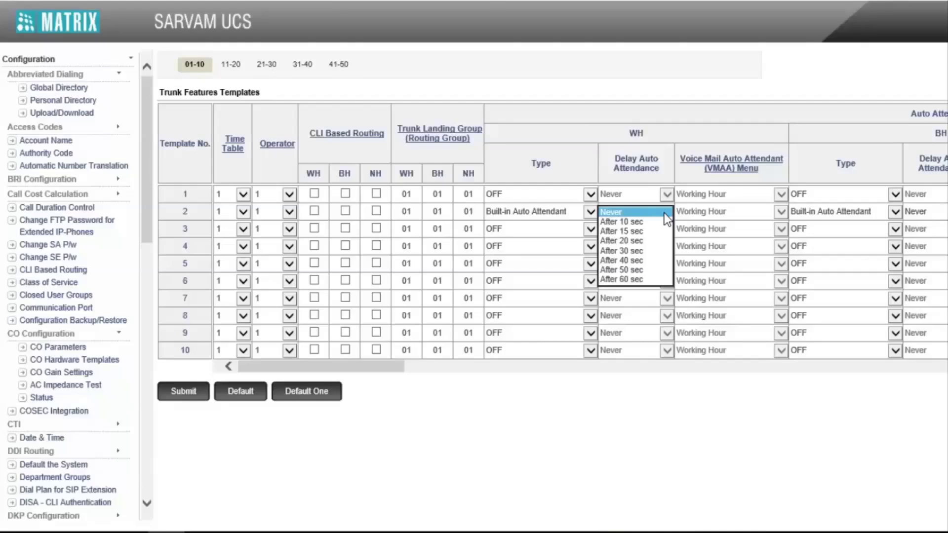
pyautogui.click(420, 476)
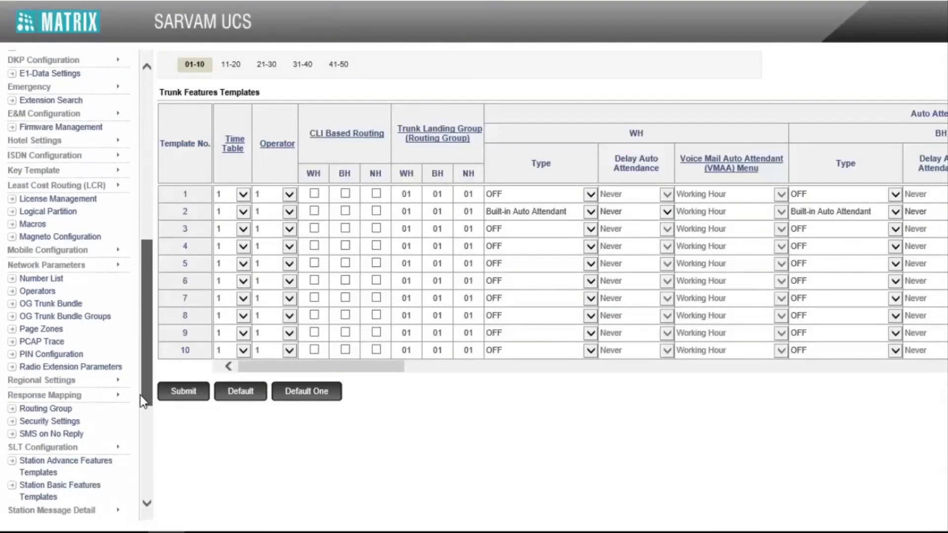
# Step: Bring up the Voice Module Assignment table under Voice Message Applications
pyautogui.moveTo(140, 395); pyautogui.dragTo(149, 493)
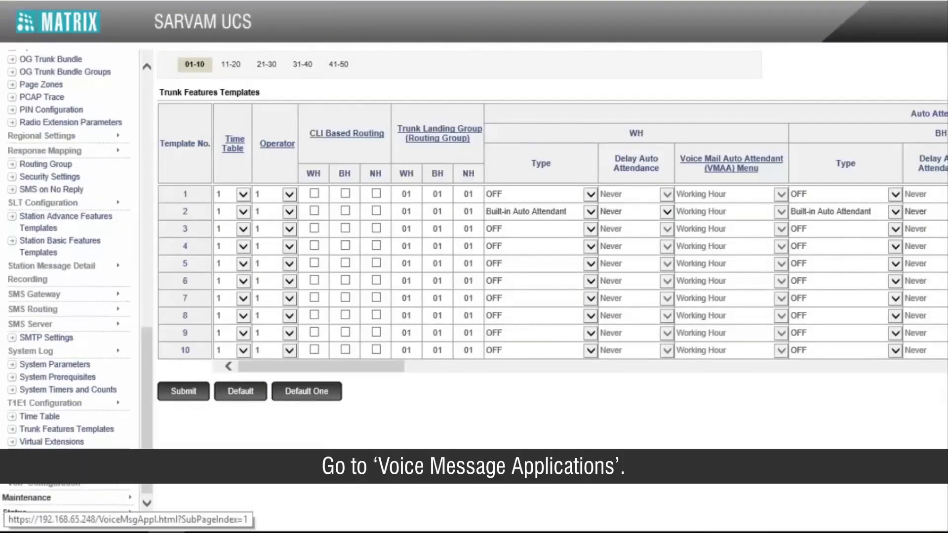
pyautogui.click(94, 454)
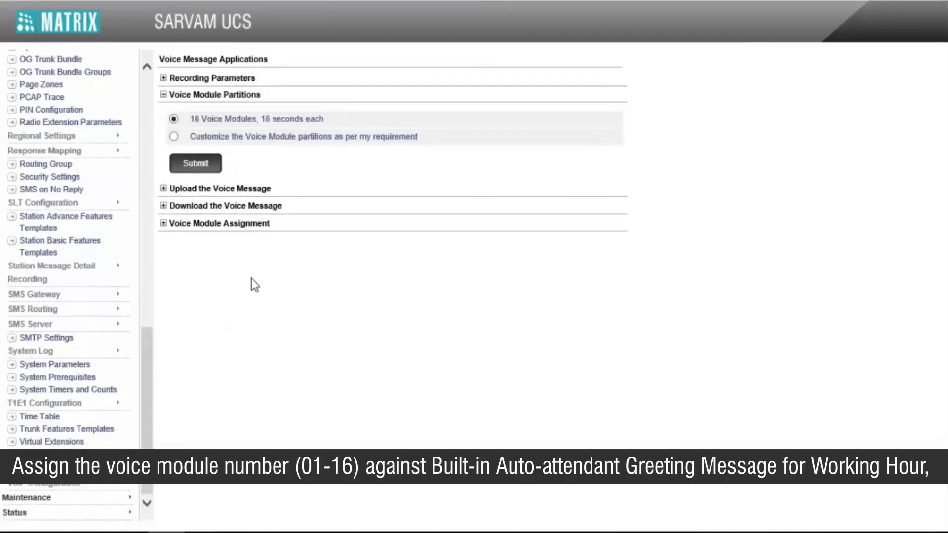
pyautogui.click(261, 228)
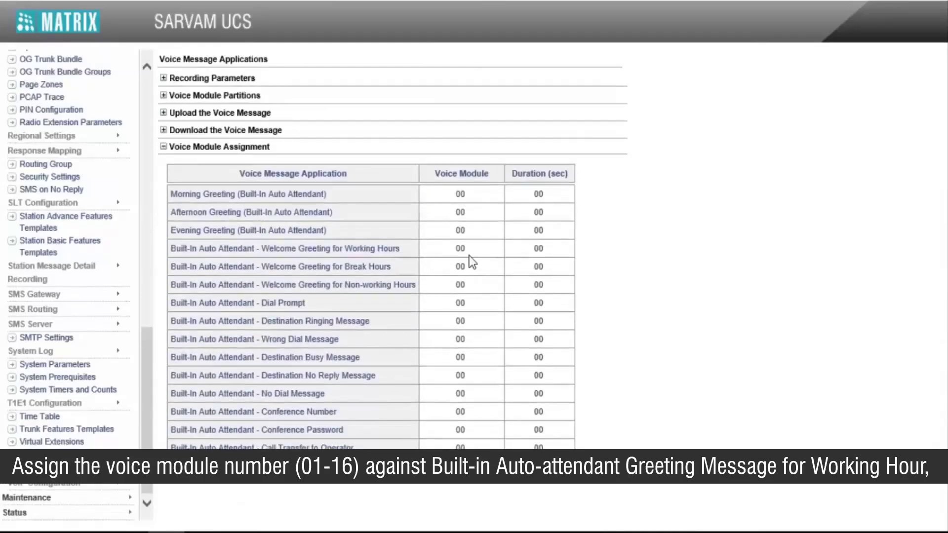
# Step: Enter voice module 2 for the working, break and non-working hour welcome greetings and submit
pyautogui.click(475, 248)
pyautogui.moveTo(475, 249); pyautogui.dragTo(430, 250)
pyautogui.write('2')
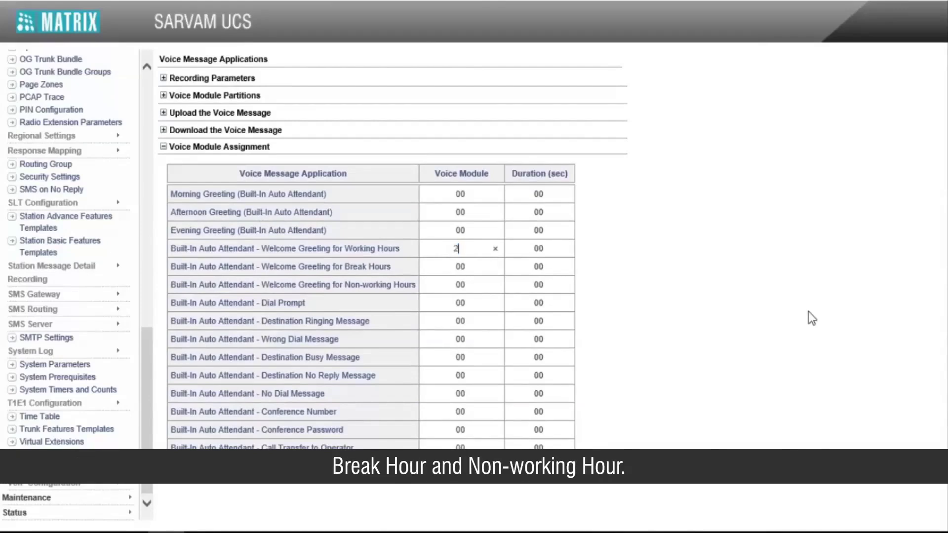
pyautogui.press('Tab')
pyautogui.write('2')
pyautogui.press('Tab')
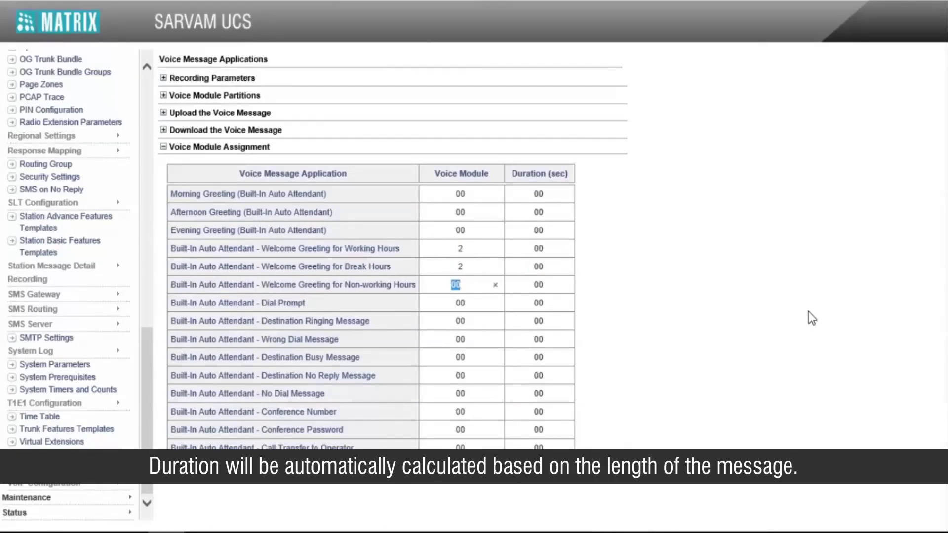
pyautogui.write('2')
pyautogui.scroll(-15, 326, 318)
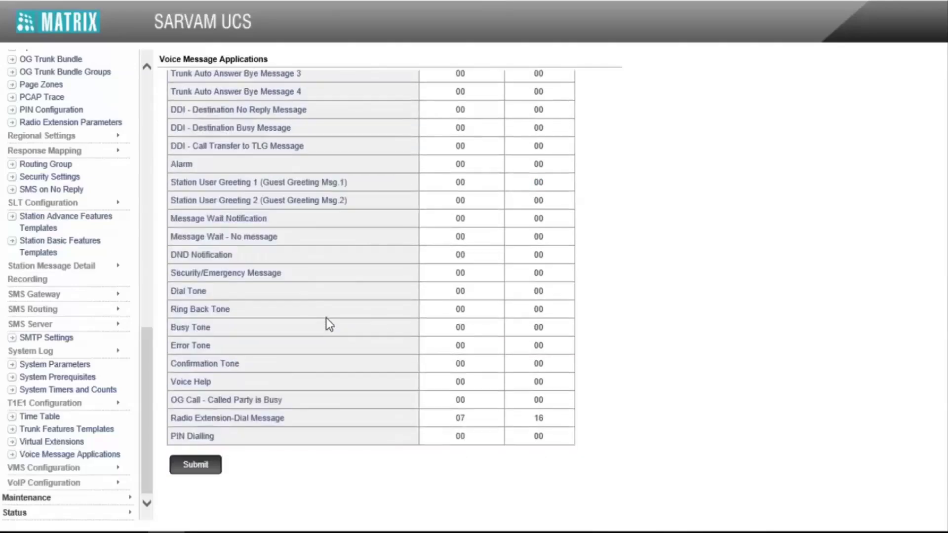
pyautogui.click(214, 469)
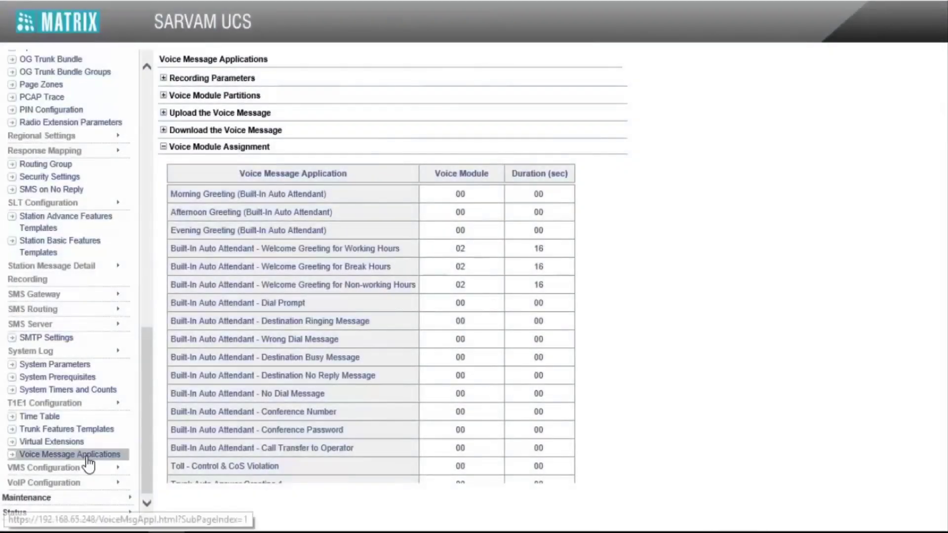
# Step: Check the Built-In Auto Attendant timers in System Timers and Counts, including the 005-second Answer Wait Timer
pyautogui.click(94, 395)
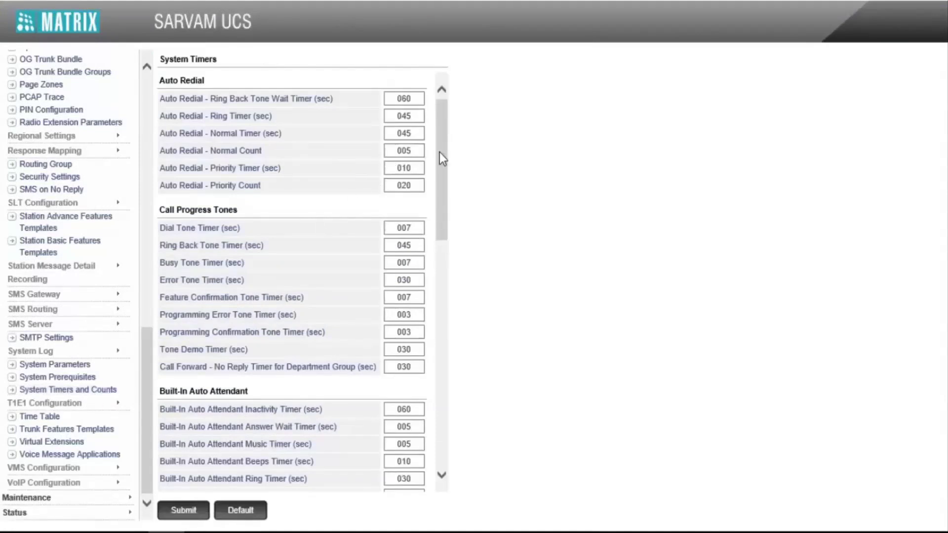
pyautogui.moveTo(439, 152); pyautogui.dragTo(446, 229)
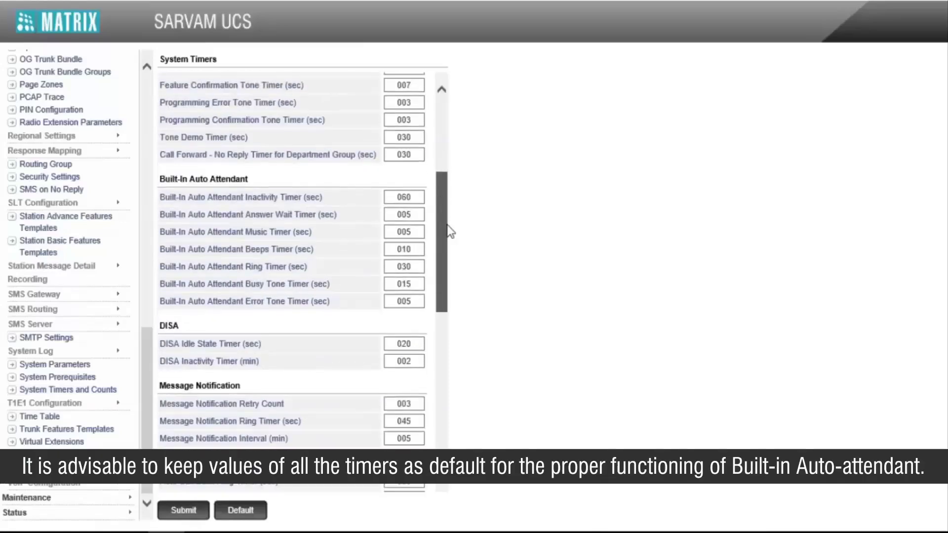
pyautogui.click(416, 215)
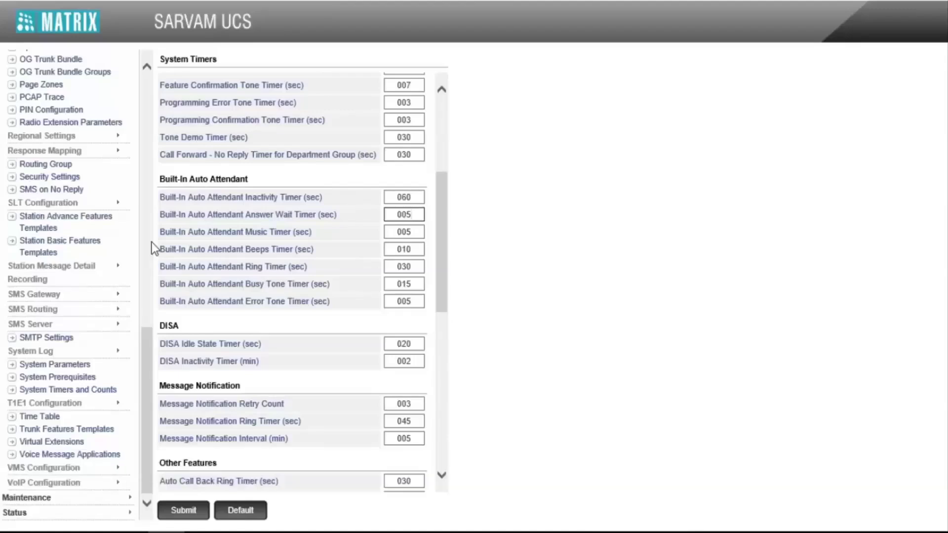
pyautogui.click(89, 205)
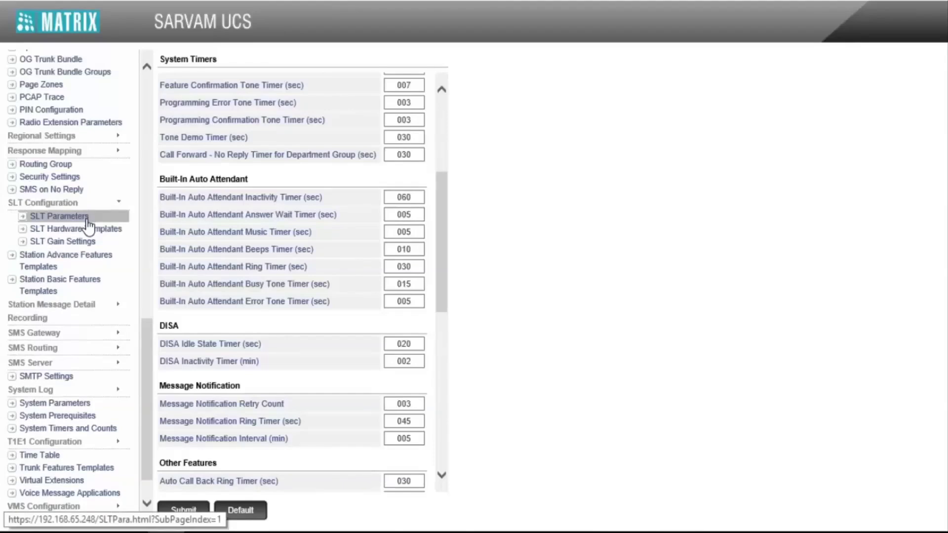
# Step: Set extension 2001's Station Basic Features Template to 02 in SLT Parameters and submit
pyautogui.click(88, 220)
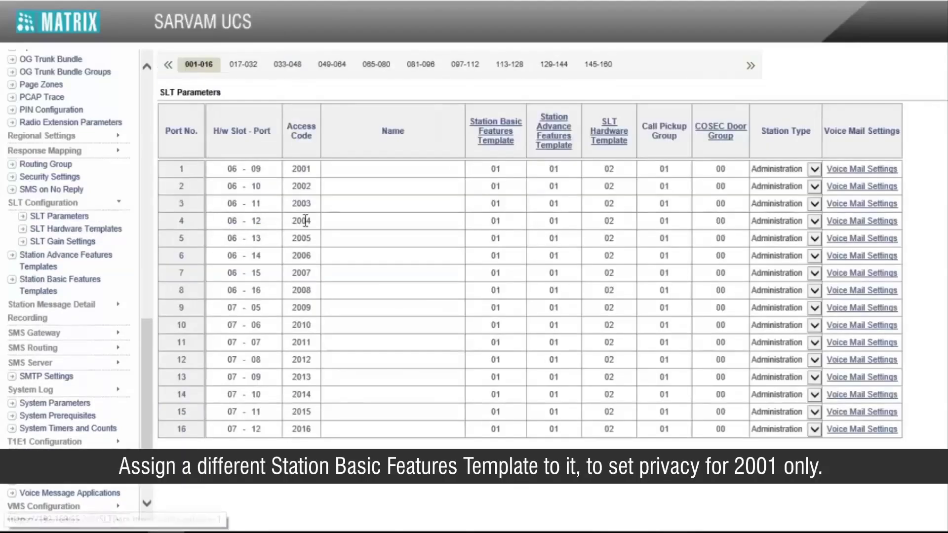
pyautogui.click(555, 170)
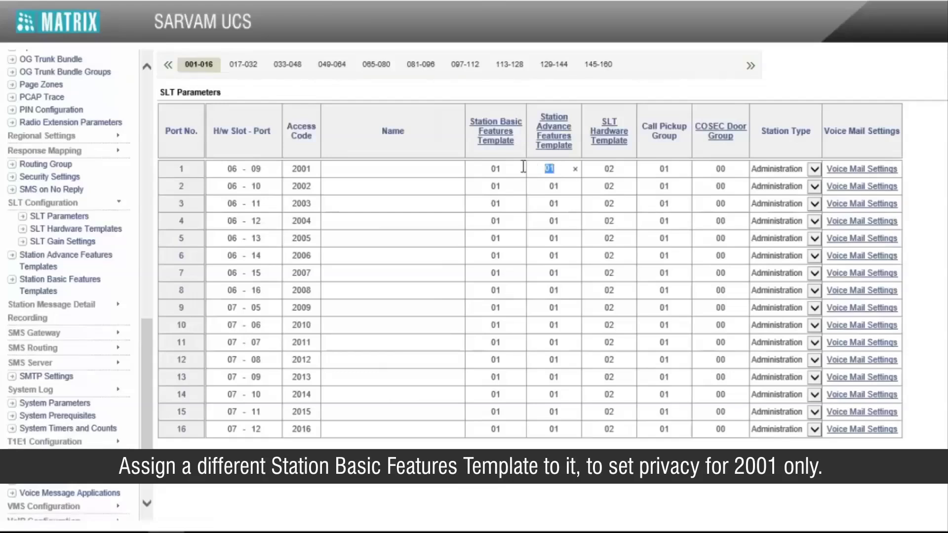
pyautogui.click(505, 168)
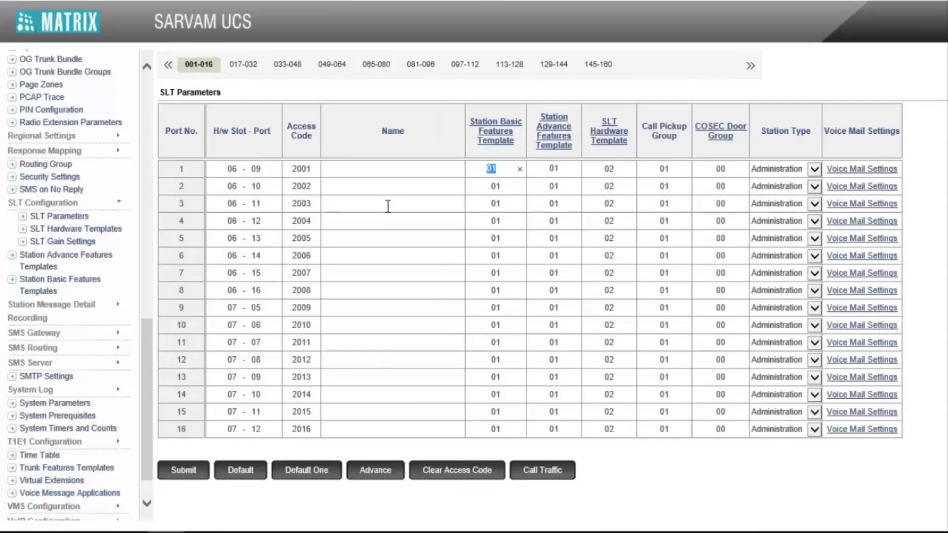
pyautogui.write('2')
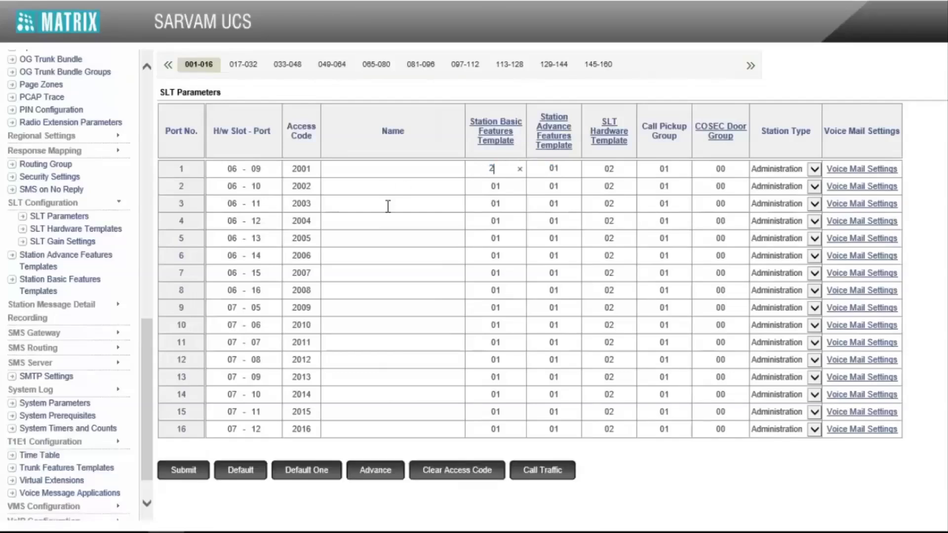
pyautogui.click(191, 475)
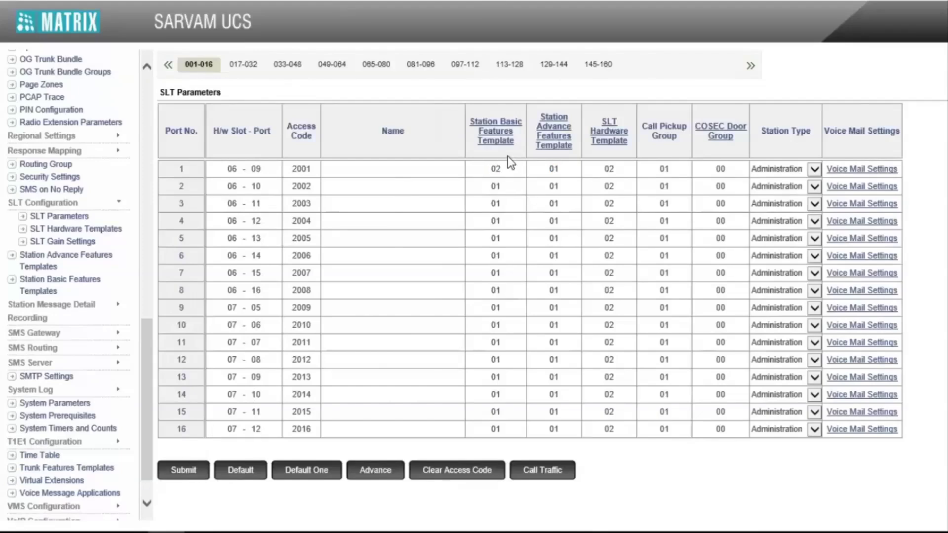
pyautogui.click(496, 140)
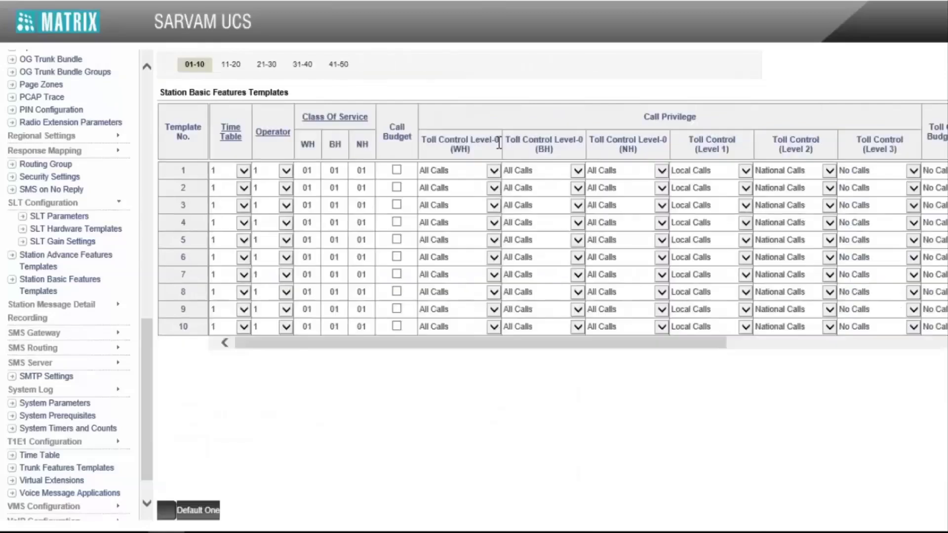
# Step: Enter Class of Service 2 in template 2's WH, BH and NH cells and submit
pyautogui.doubleClick(311, 188)
pyautogui.write('2')
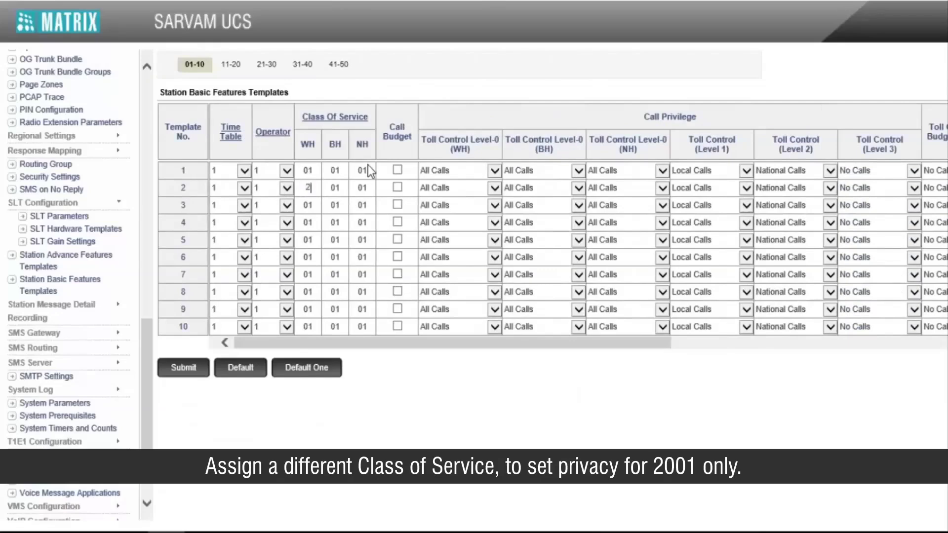
pyautogui.doubleClick(336, 188)
pyautogui.write('2')
pyautogui.doubleClick(368, 185)
pyautogui.write('2')
pyautogui.click(167, 370)
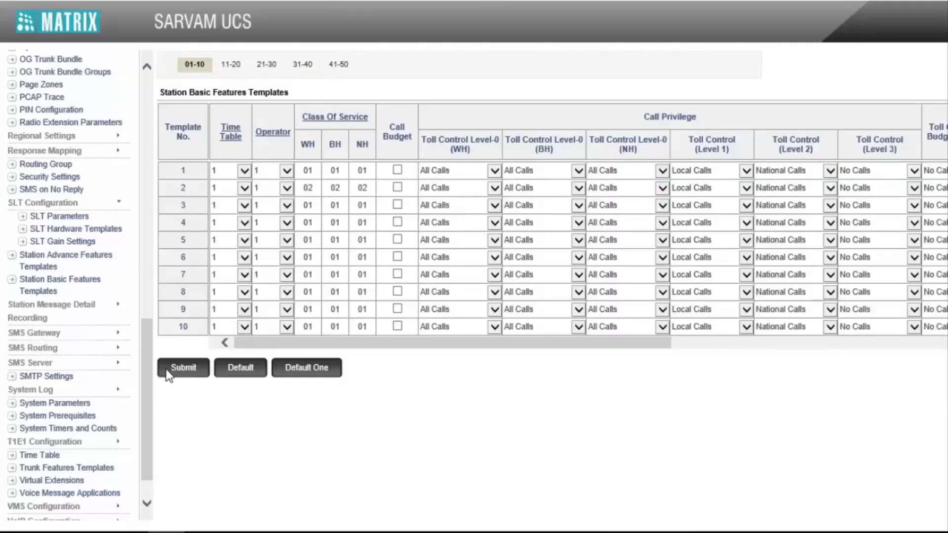
pyautogui.click(345, 122)
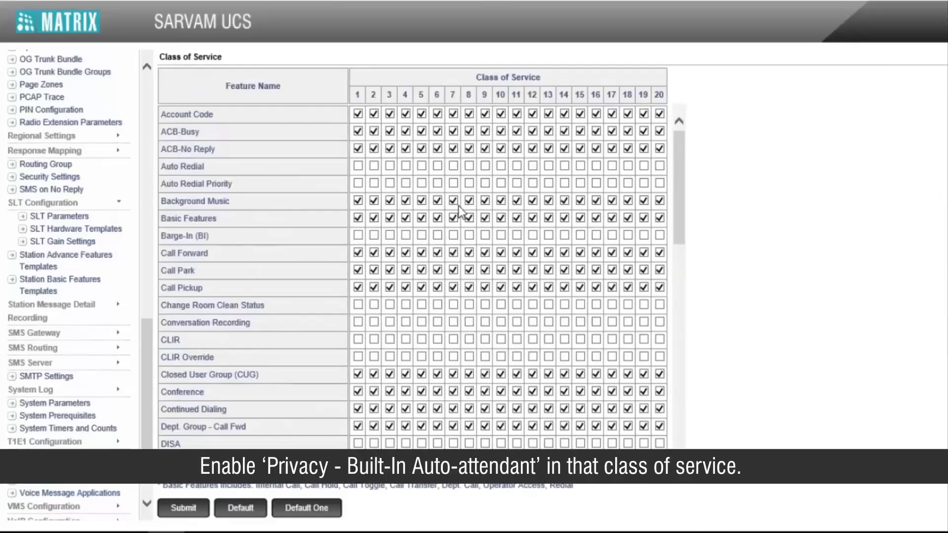
# Step: Tick Privacy - Built-In Auto Attendant for Class of Service 2 and submit
pyautogui.scroll(-12, 459, 208)
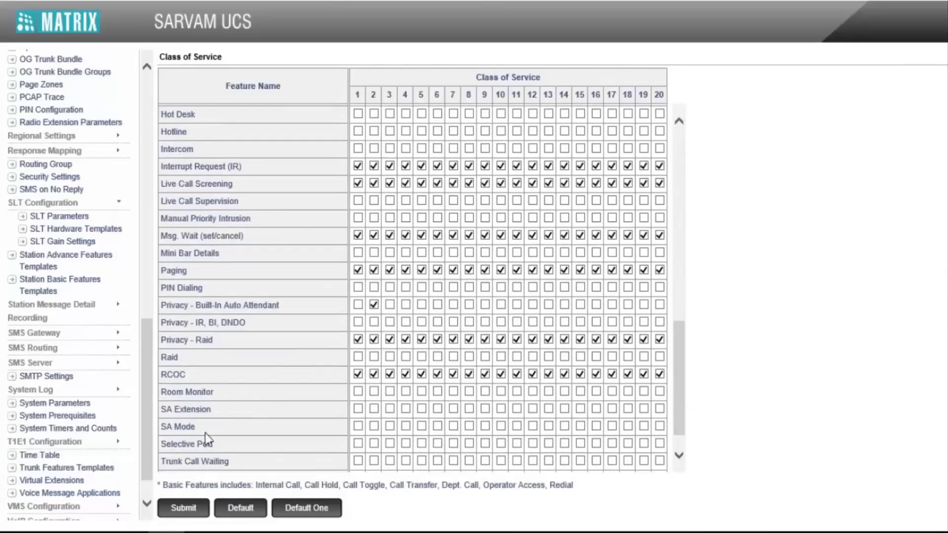
pyautogui.click(174, 517)
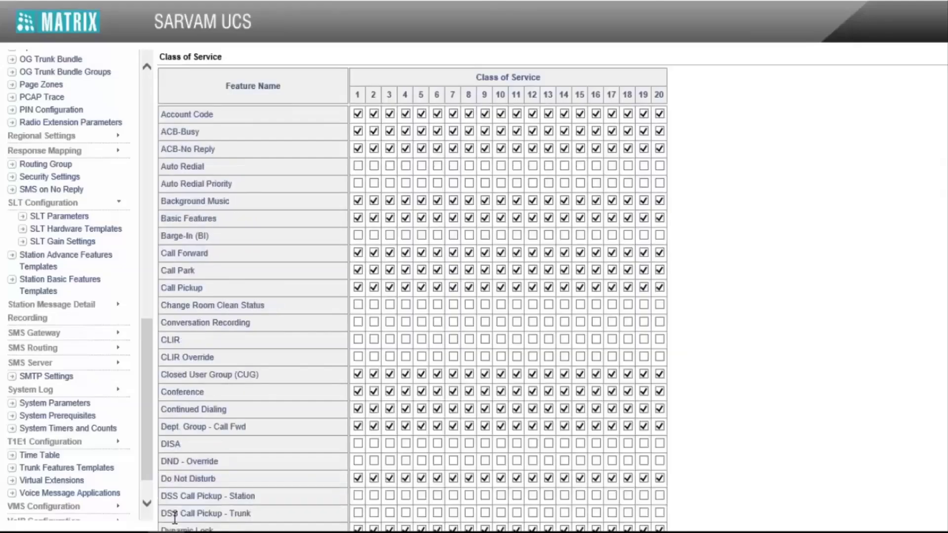